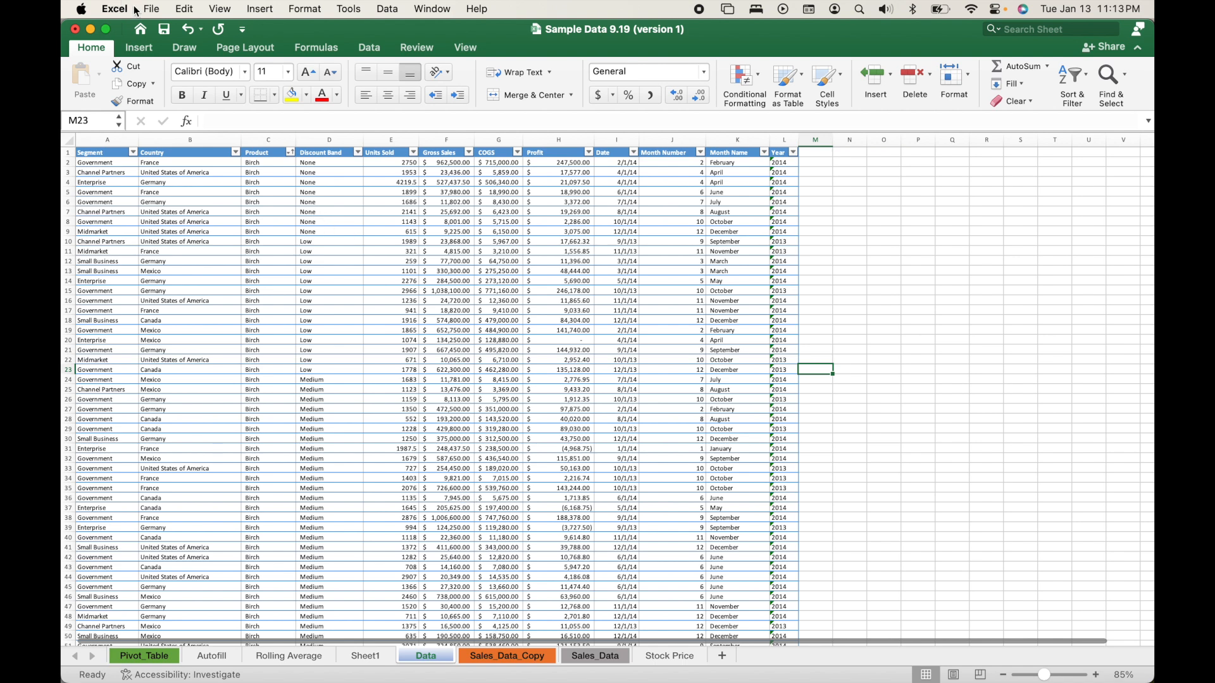
pyautogui.click(158, 12)
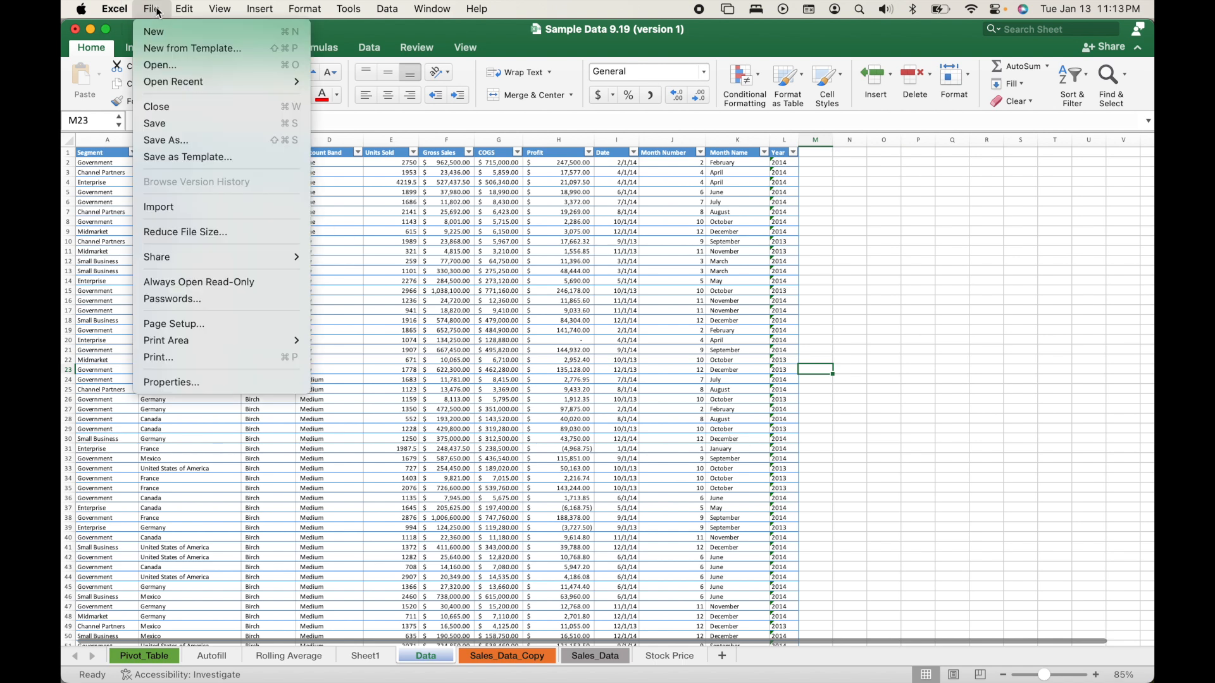
pyautogui.click(184, 8)
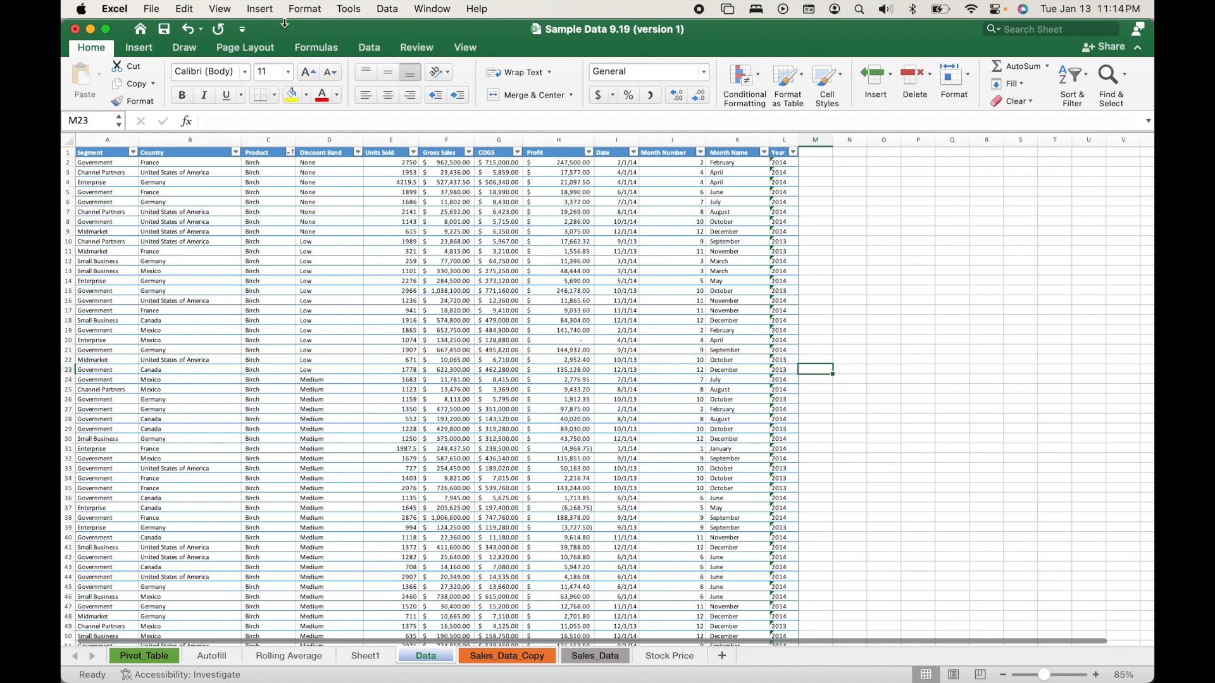
pyautogui.press('super')
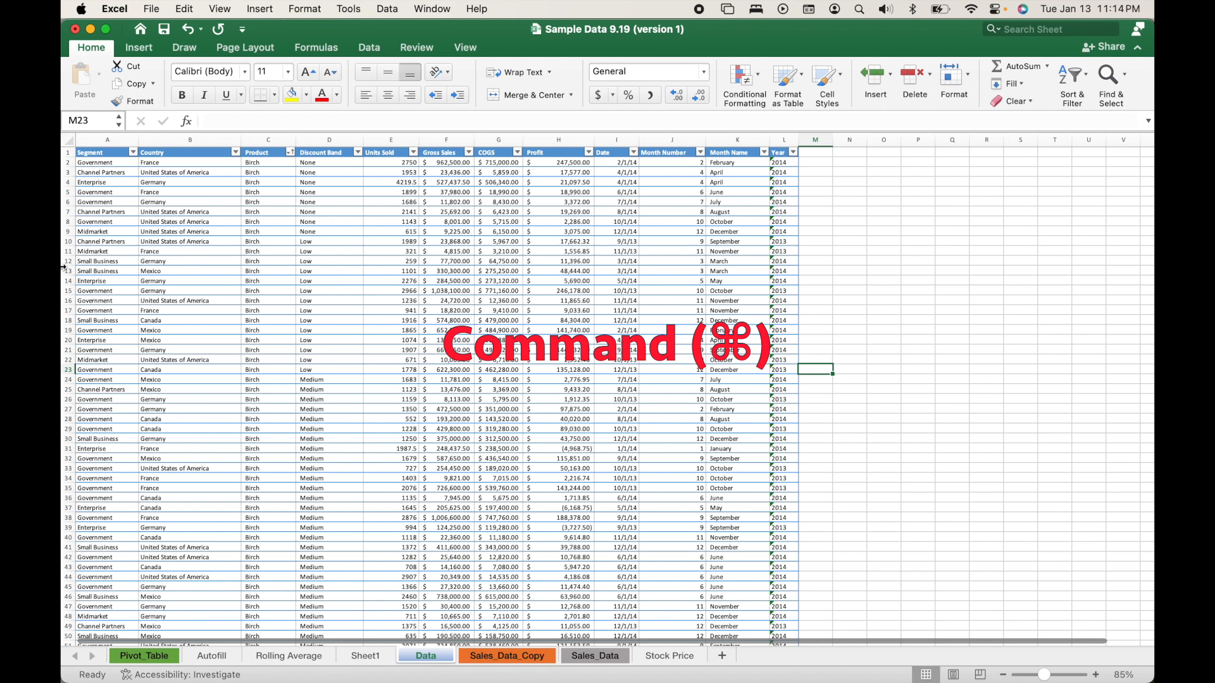
# Step: Copy the range A9:D13 of the Data sheet and paste it beside the table starting at cell O9
pyautogui.moveTo(114, 231); pyautogui.dragTo(308, 268)
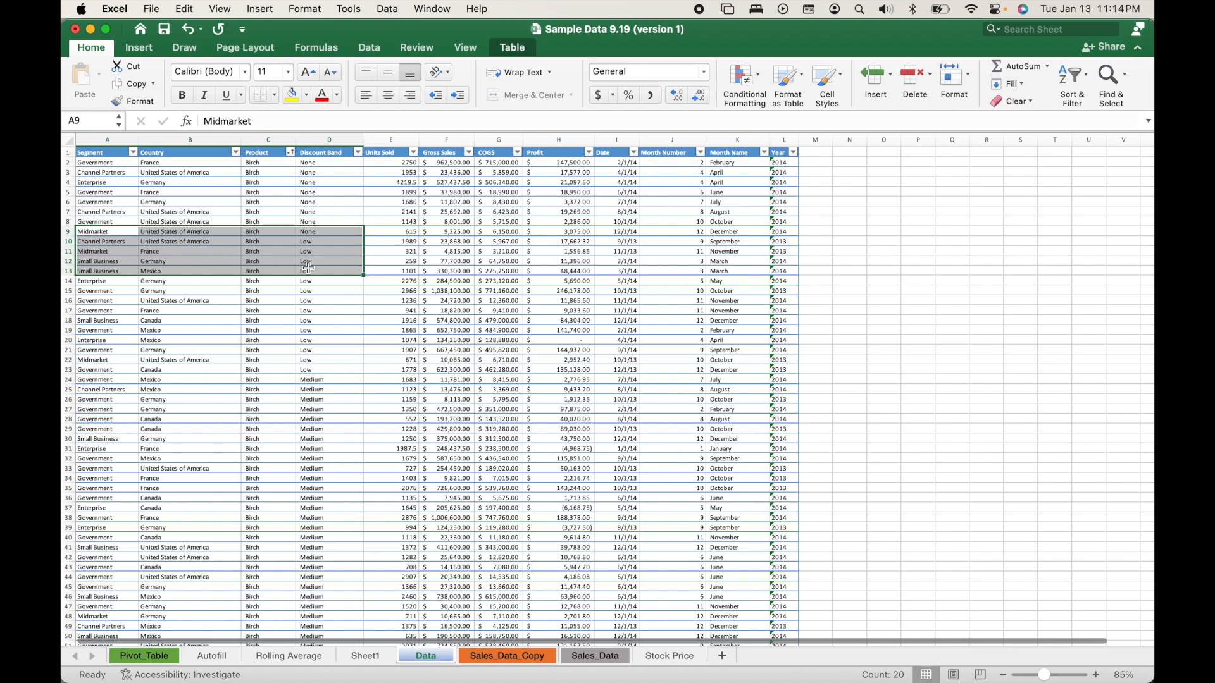
pyautogui.press('super+c')
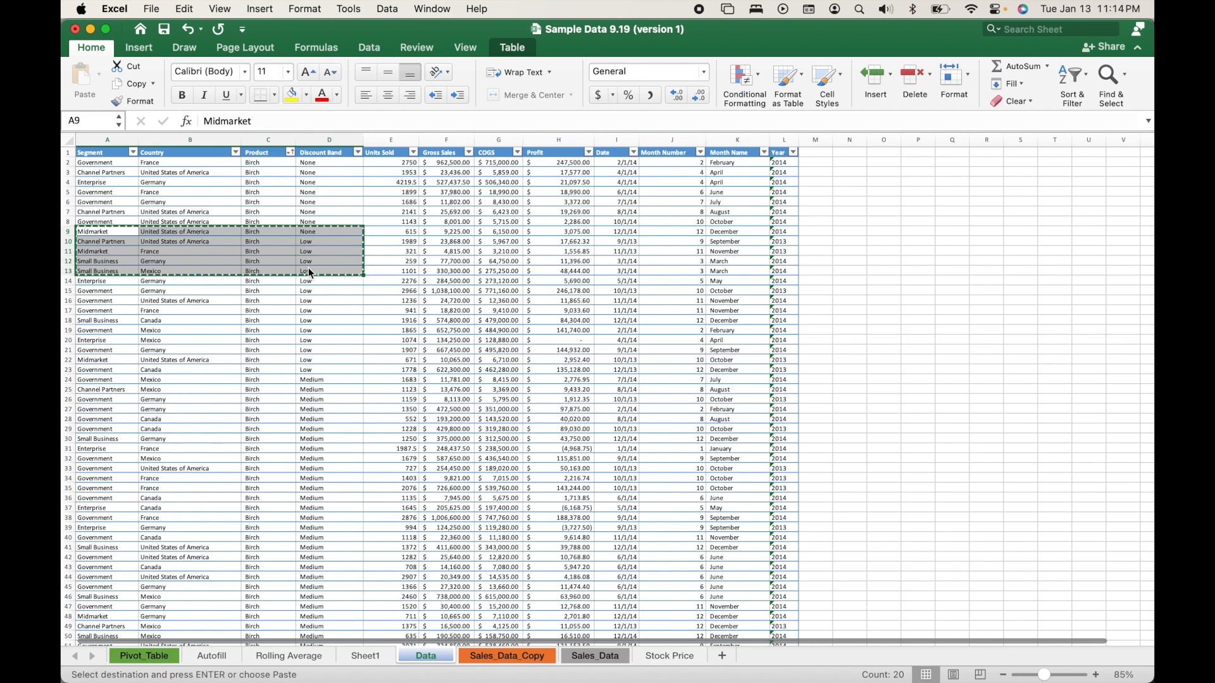
pyautogui.click(871, 229)
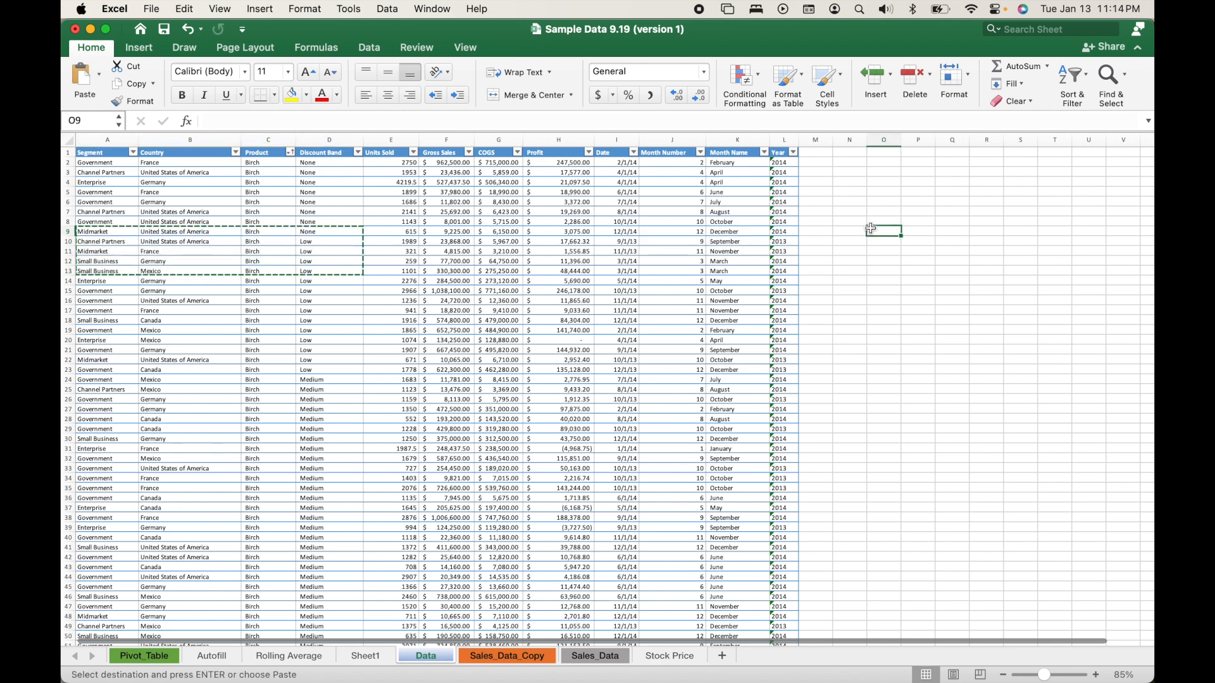
pyautogui.press('super+v')
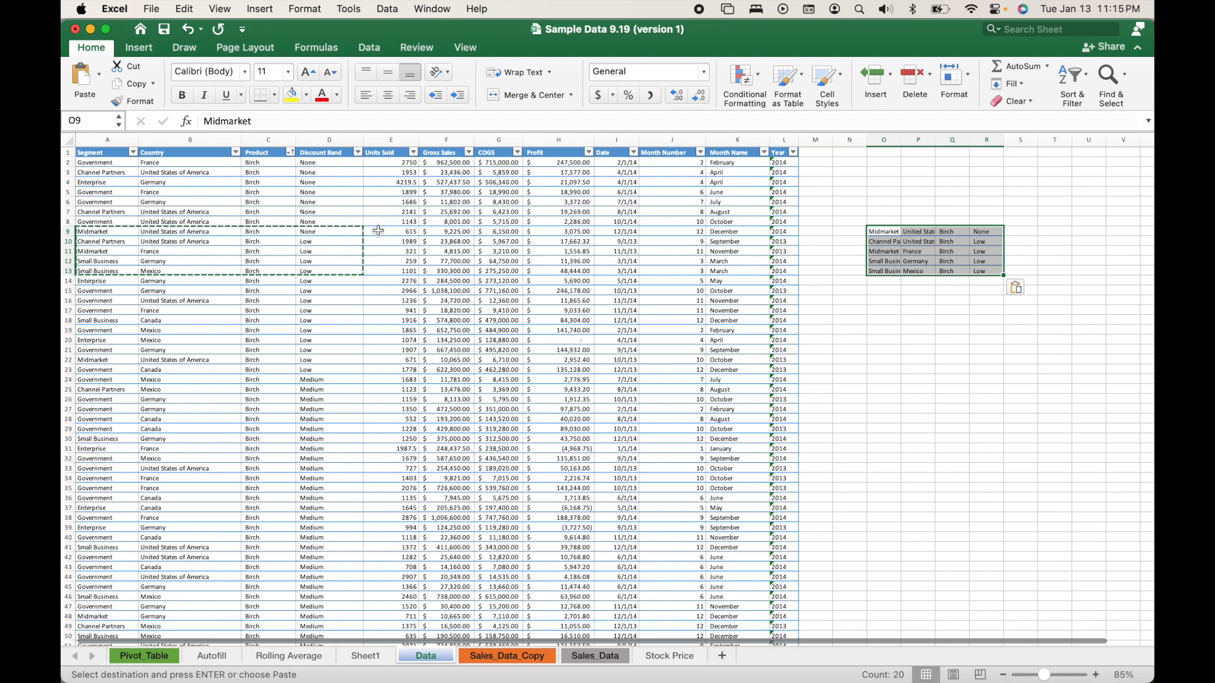
pyautogui.press('Escape')
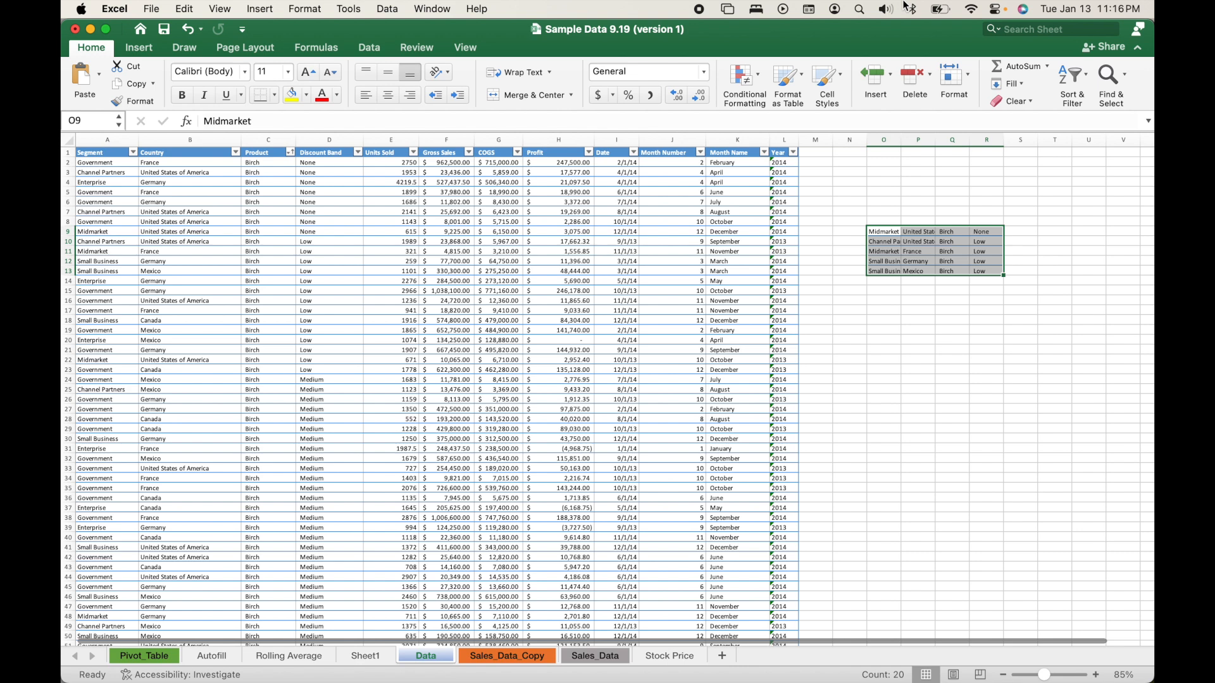
pyautogui.press('fn')
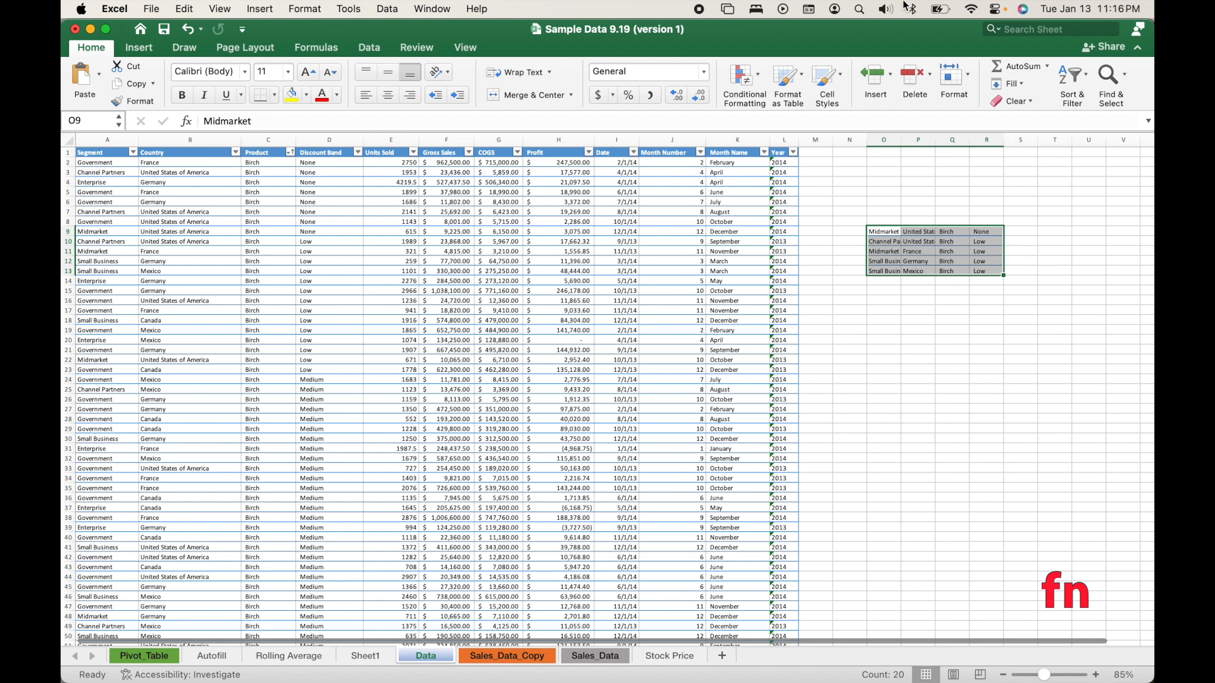
# Step: Enter a formula in cell O5 that references the COGS value in G2, toggling the reference to absolute
pyautogui.click(448, 222)
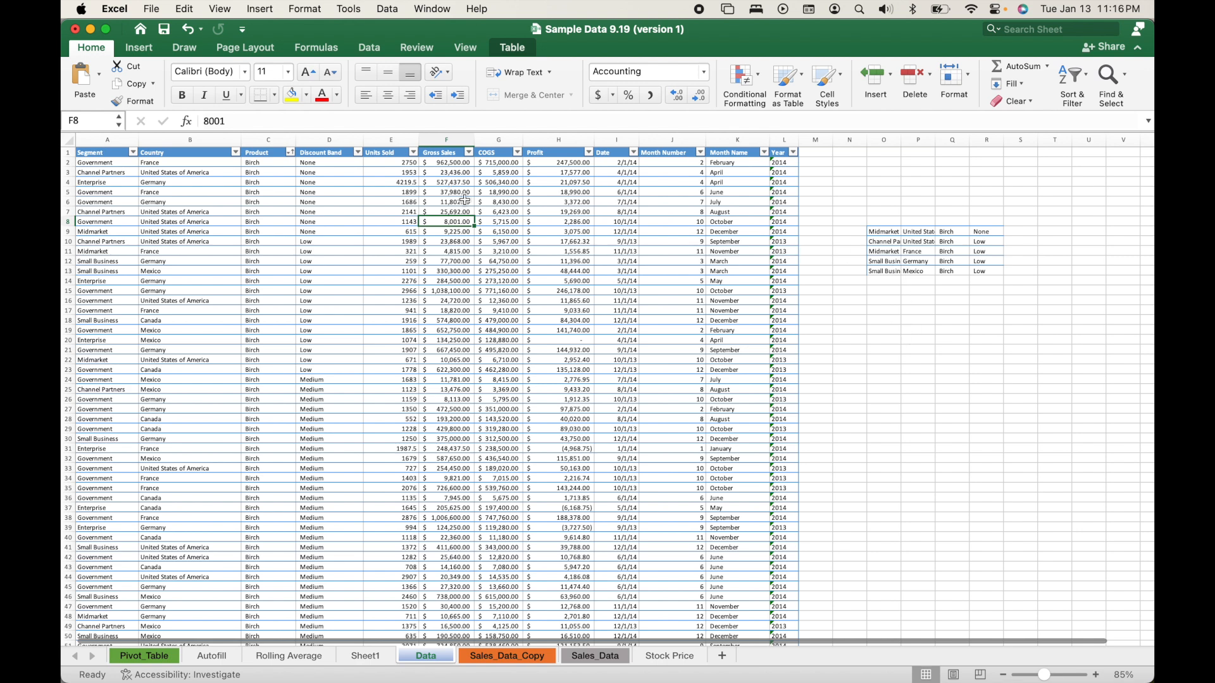
pyautogui.click(884, 191)
pyautogui.write('=')
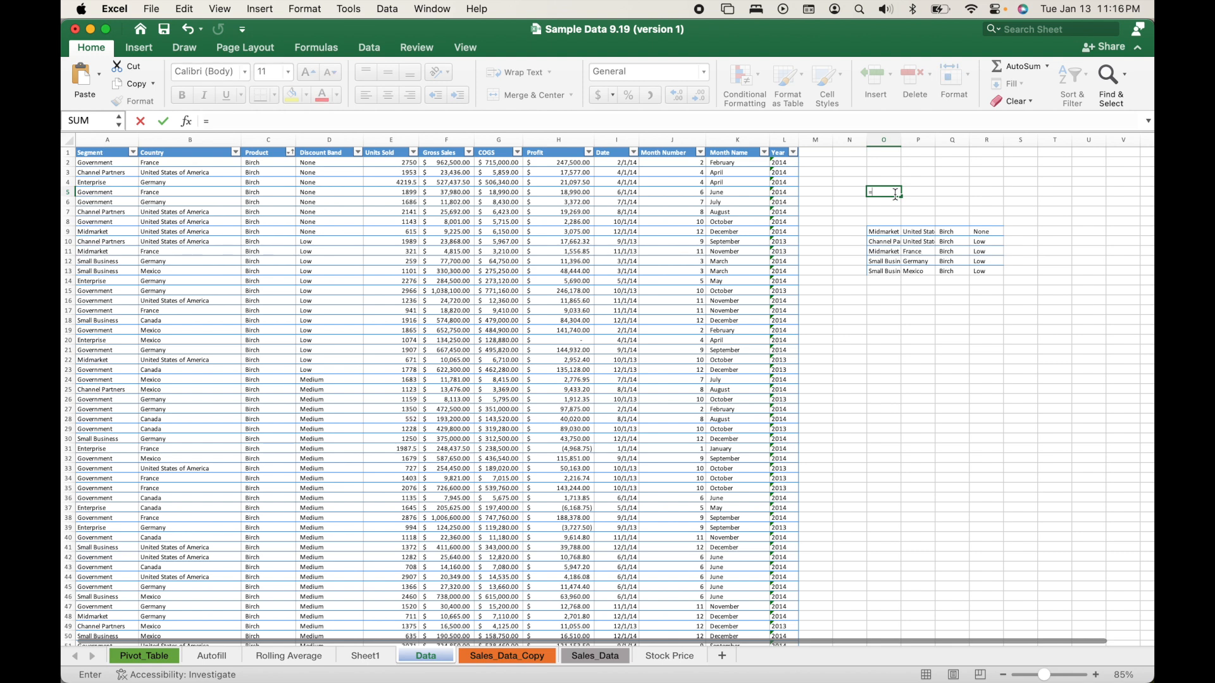
pyautogui.click(495, 165)
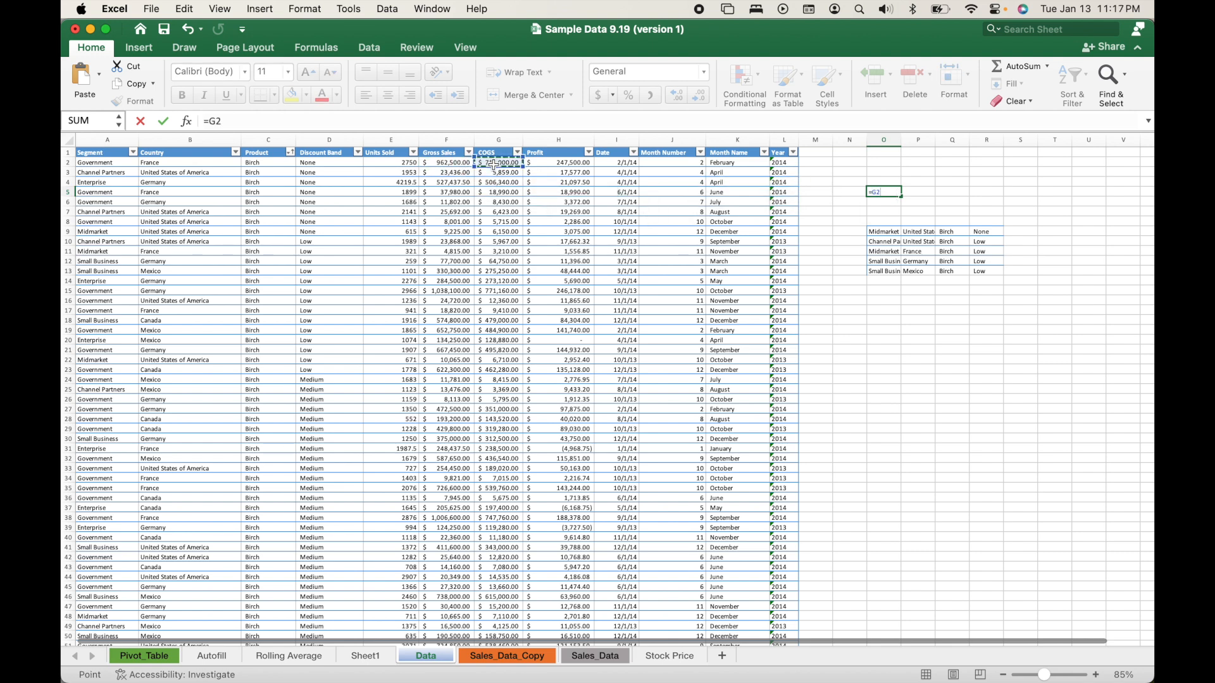
pyautogui.press('super+t')
pyautogui.press('Return')
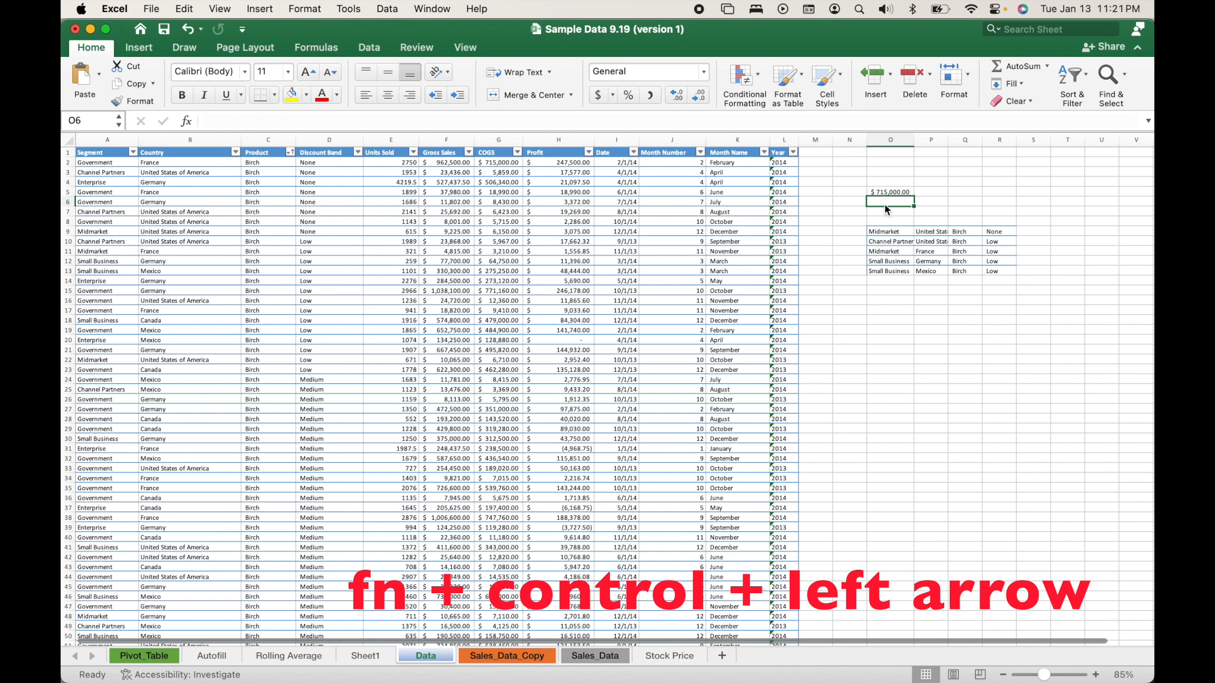
# Step: Jump to cell A1 of the Data sheet and from there to the sheet's last used cell
pyautogui.hotkey('ctrl', 'Home')
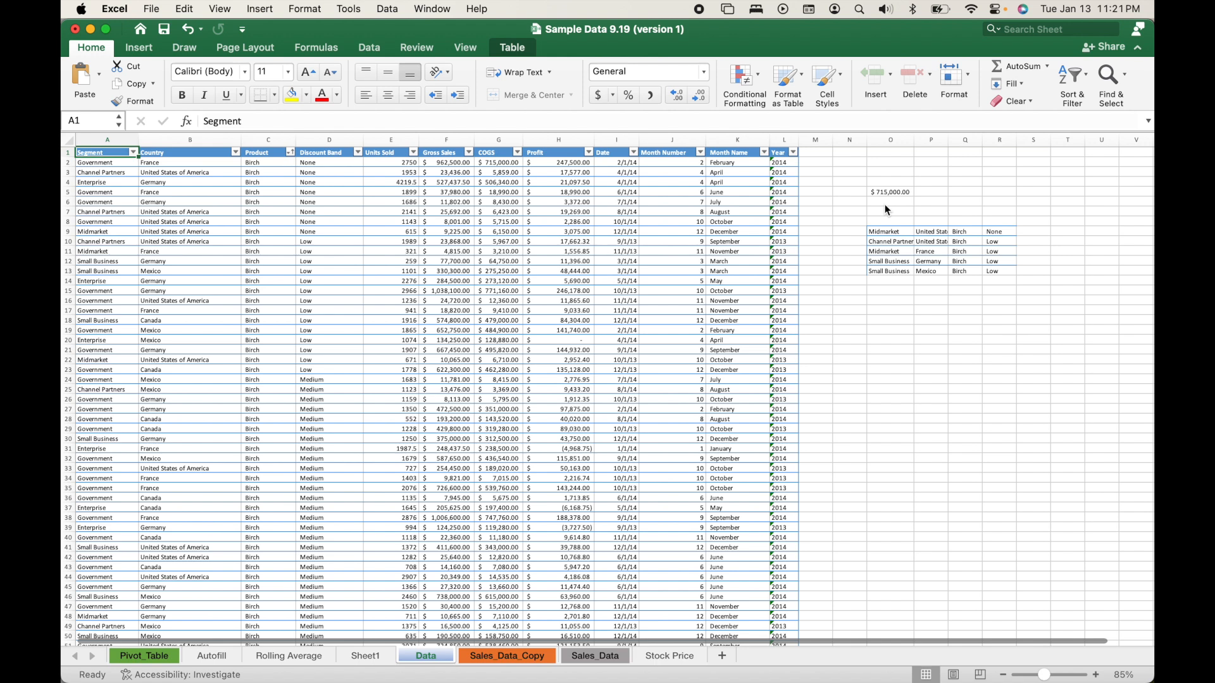
pyautogui.hotkey('ctrl', 'End')
pyautogui.hotkey('ctrl', 'End')
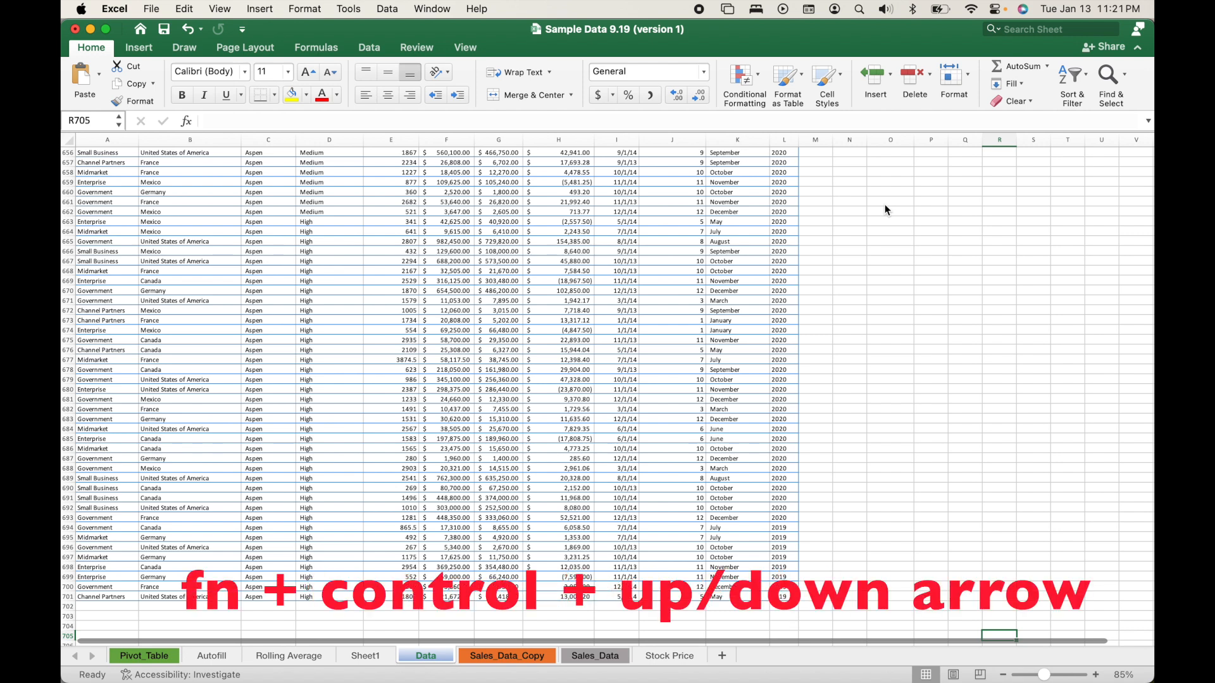
# Step: Switch to the preceding sheet, Sheet1, and back to the Data sheet, returning to cell A1
pyautogui.hotkey('ctrl', 'pageup')
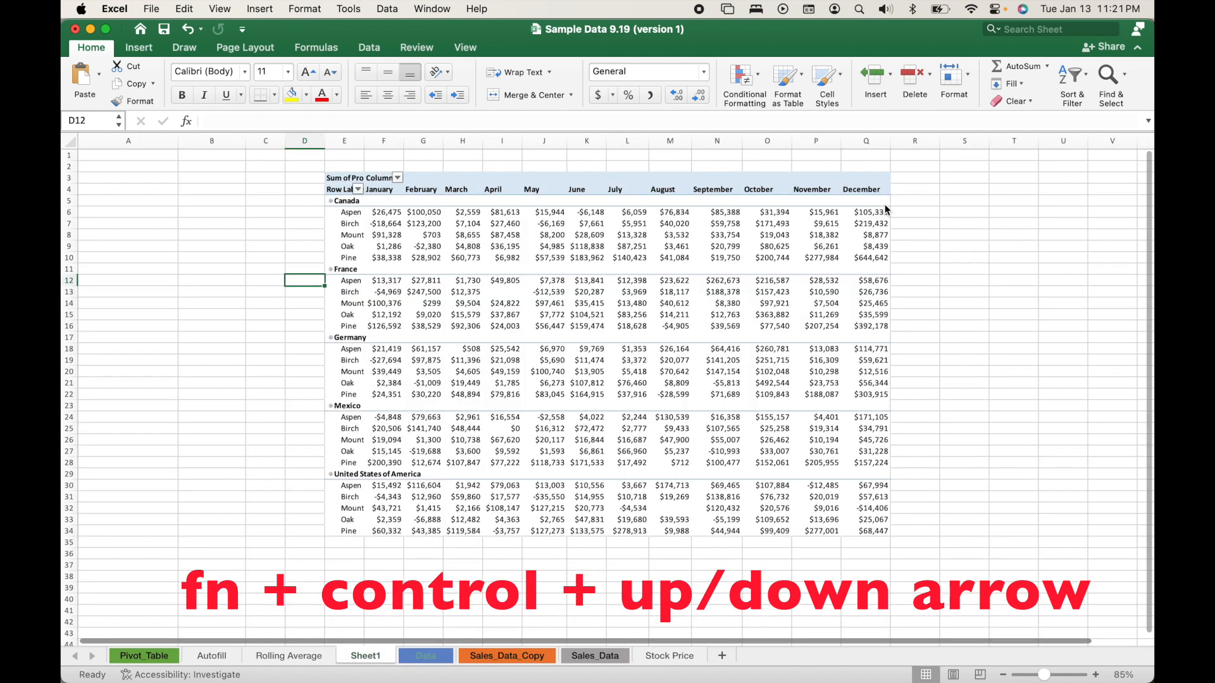
pyautogui.hotkey('ctrl', 'pagedown')
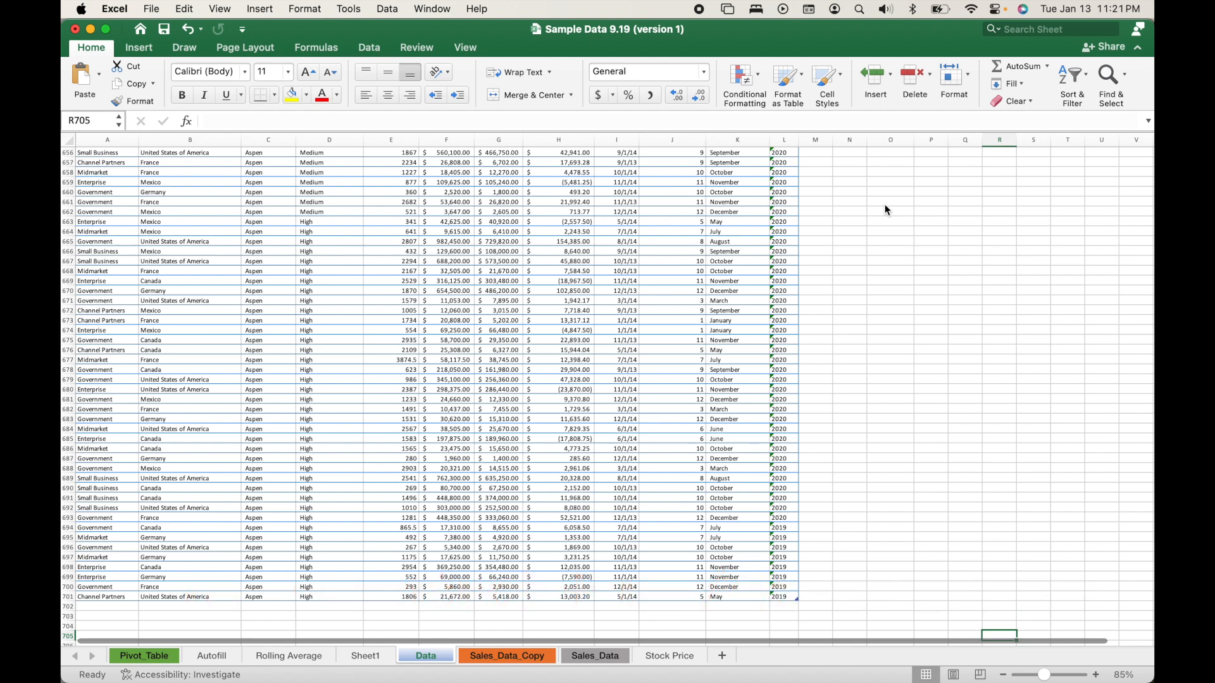
pyautogui.hotkey('ctrl', 'Home')
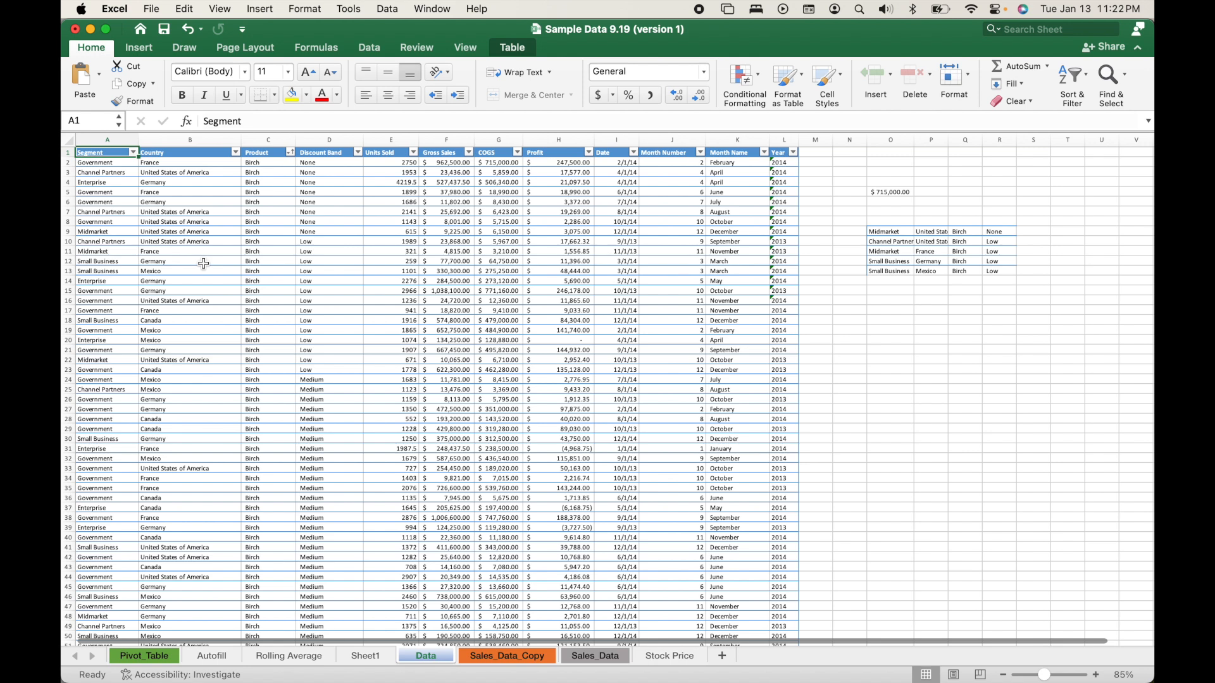
# Step: Insert a blank row above row 14 of the Data sheet and delete that row again
pyautogui.click(69, 282)
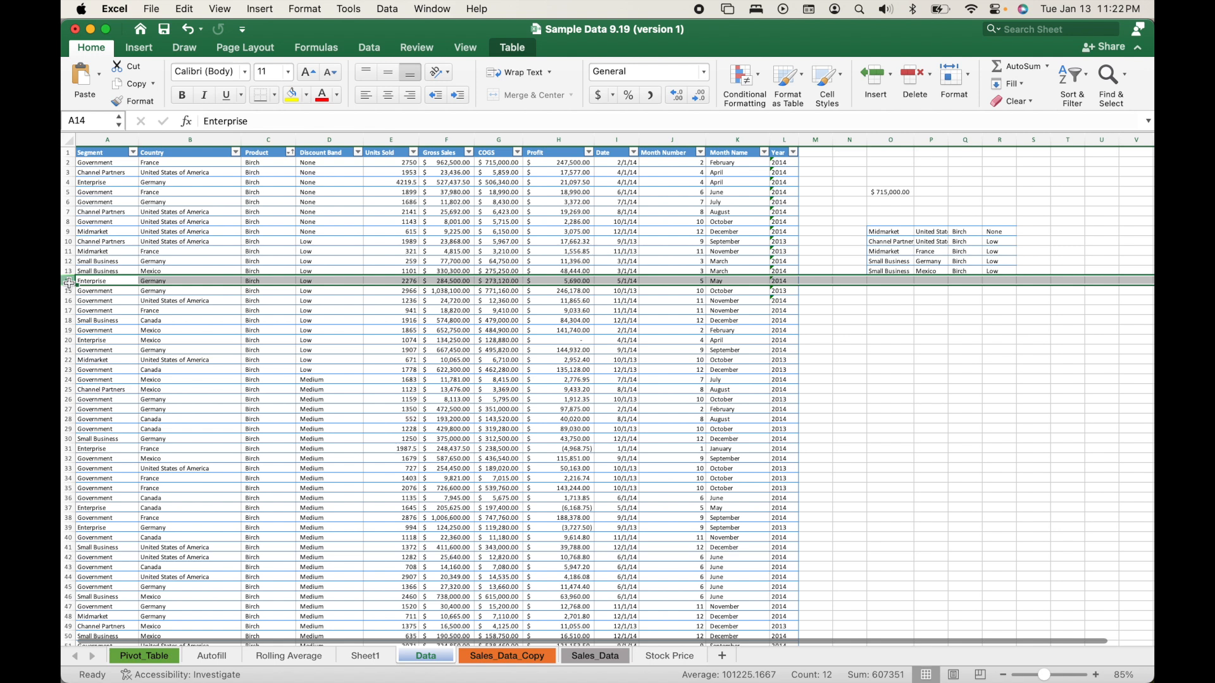
pyautogui.rightClick(70, 286)
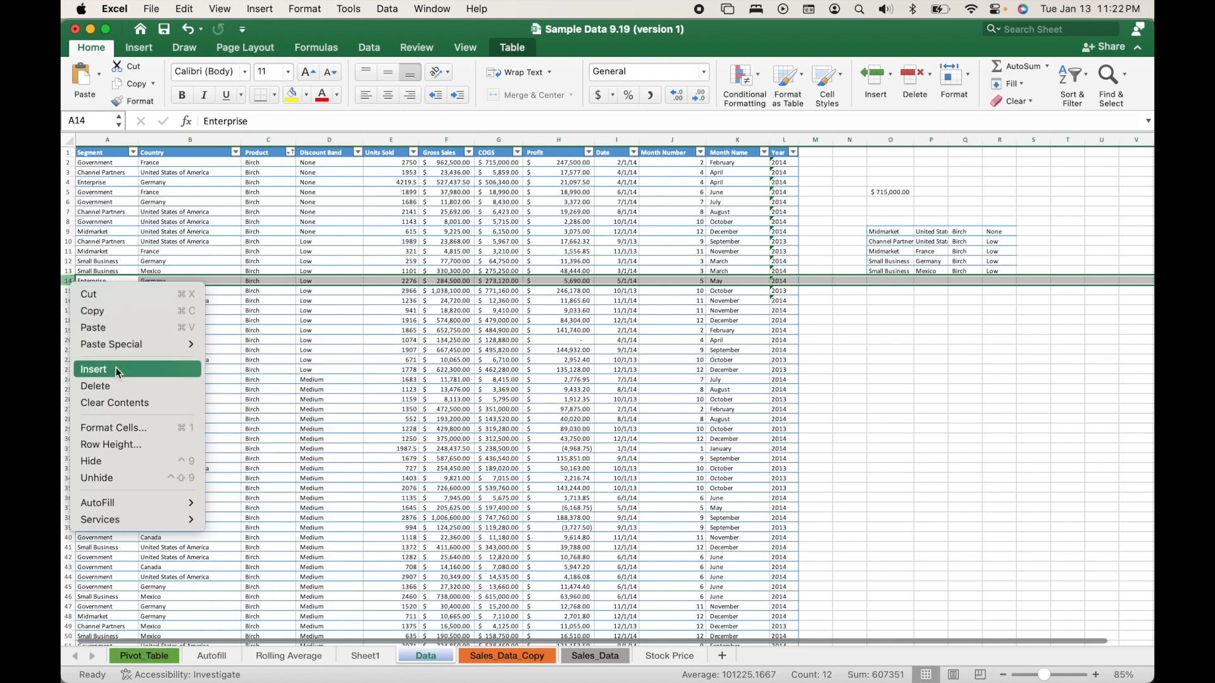
pyautogui.press('Escape')
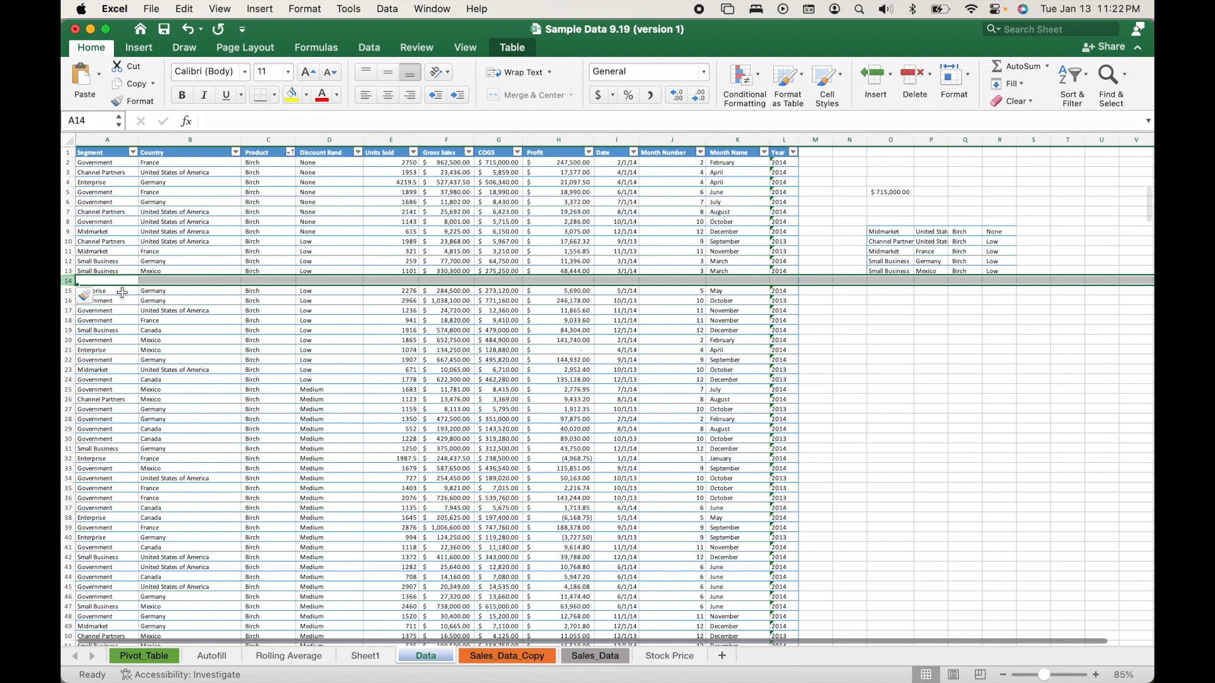
pyautogui.click(121, 311)
pyautogui.rightClick(68, 281)
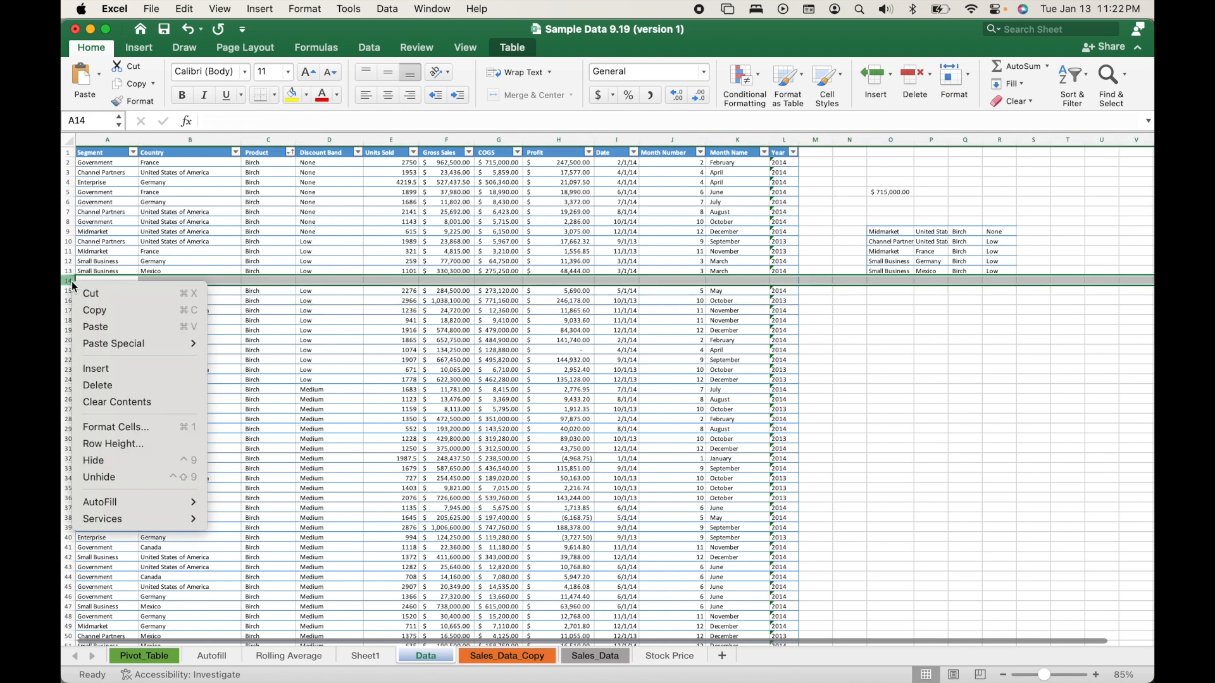
pyautogui.click(97, 385)
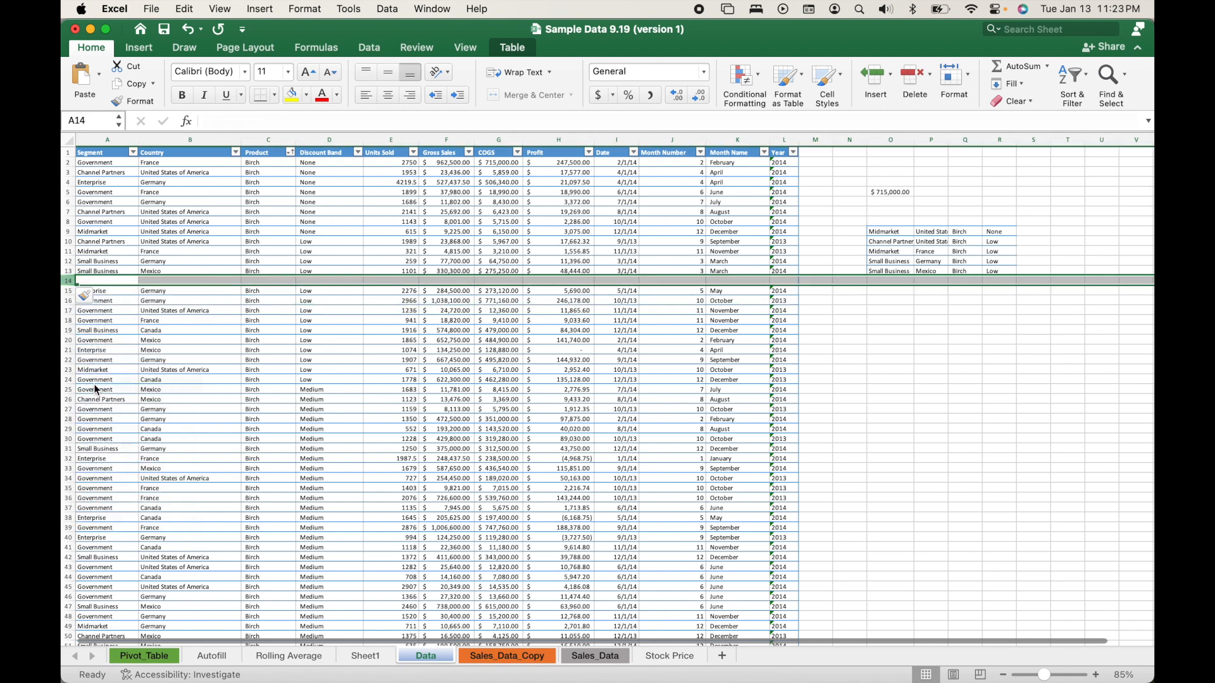
pyautogui.rightClick(97, 389)
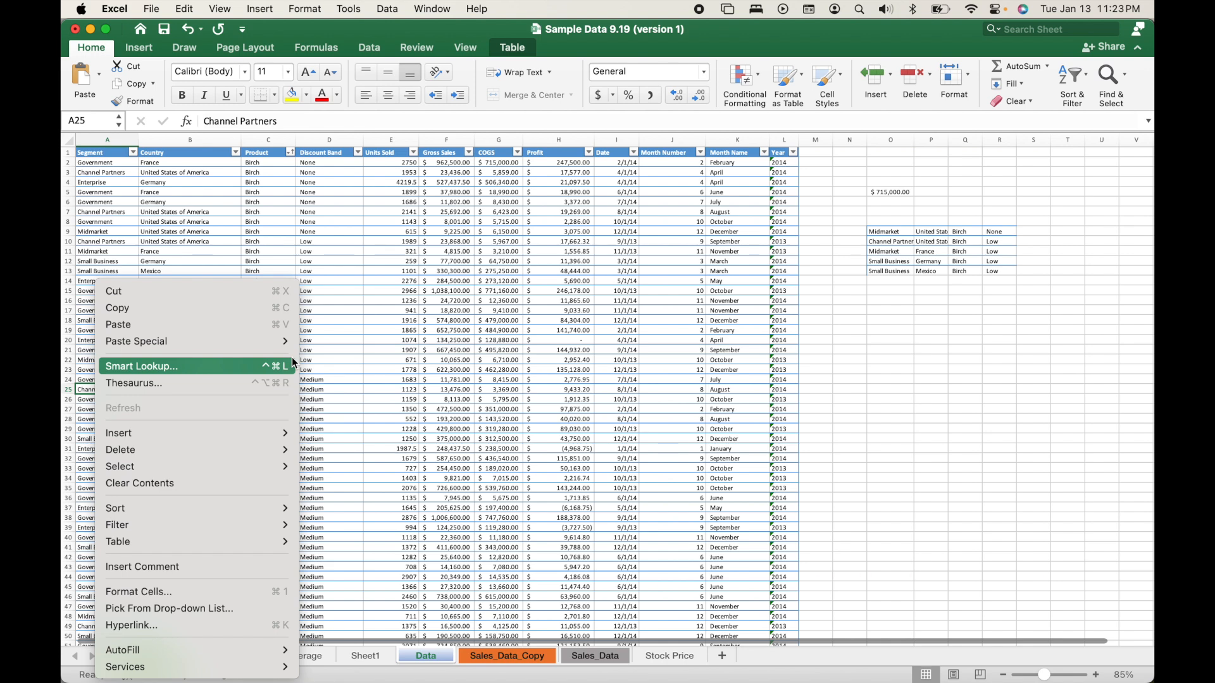
pyautogui.click(336, 359)
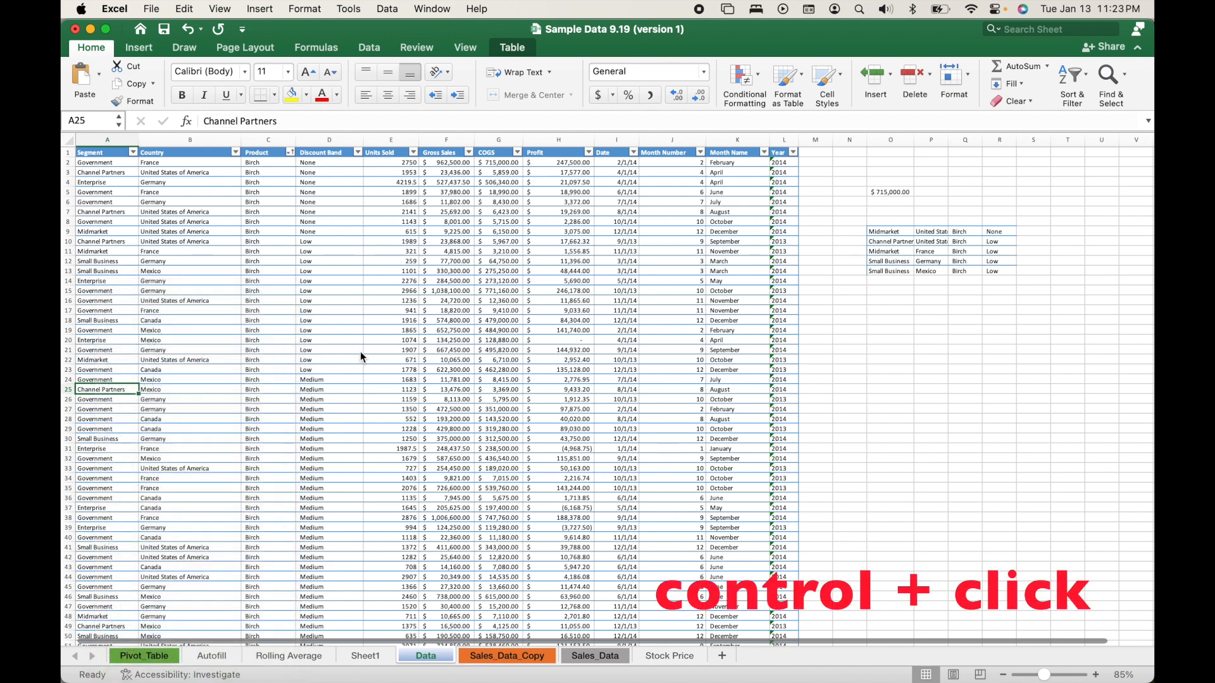
pyautogui.rightClick(289, 322)
pyautogui.click(180, 295)
pyautogui.click(129, 285)
pyautogui.rightClick(109, 282)
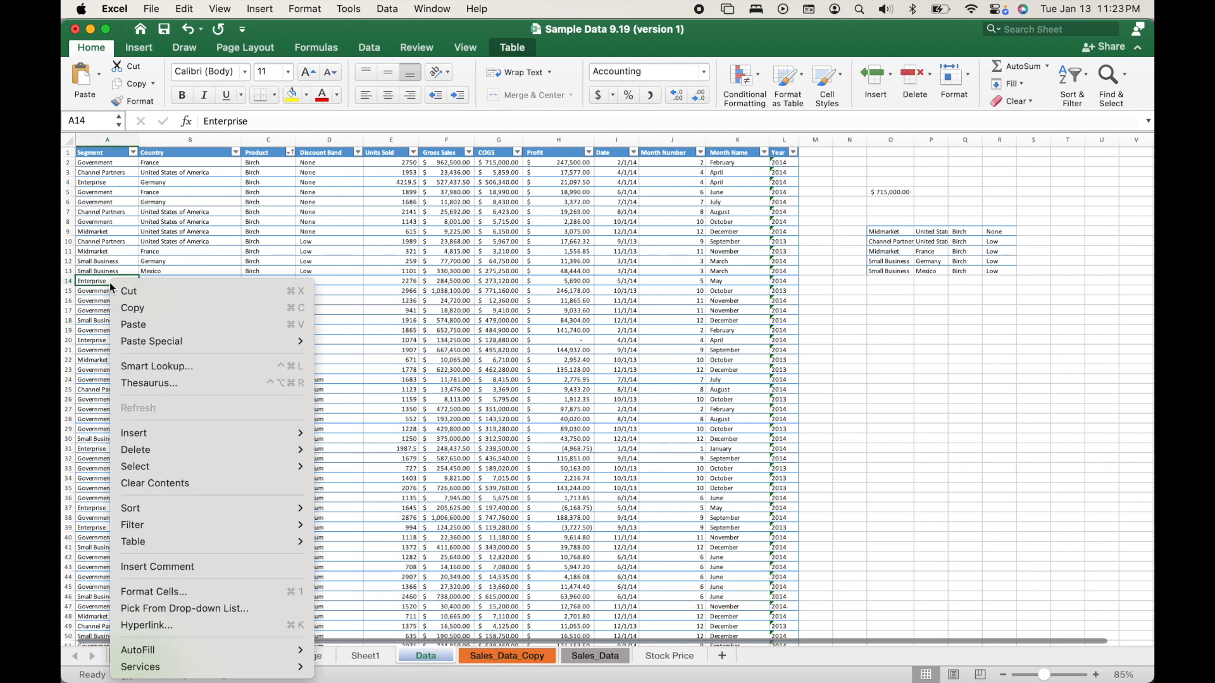
# Step: Select all of row 14 and open its row height setting
pyautogui.click(73, 281)
pyautogui.rightClick(72, 281)
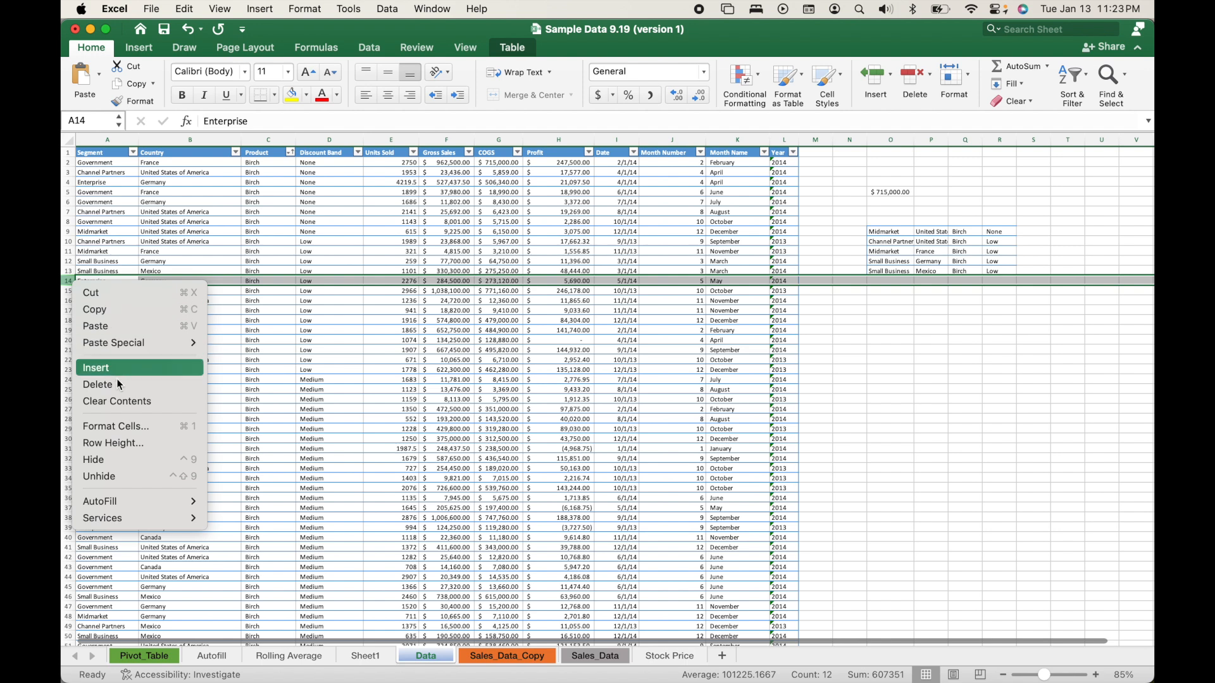
pyautogui.click(123, 440)
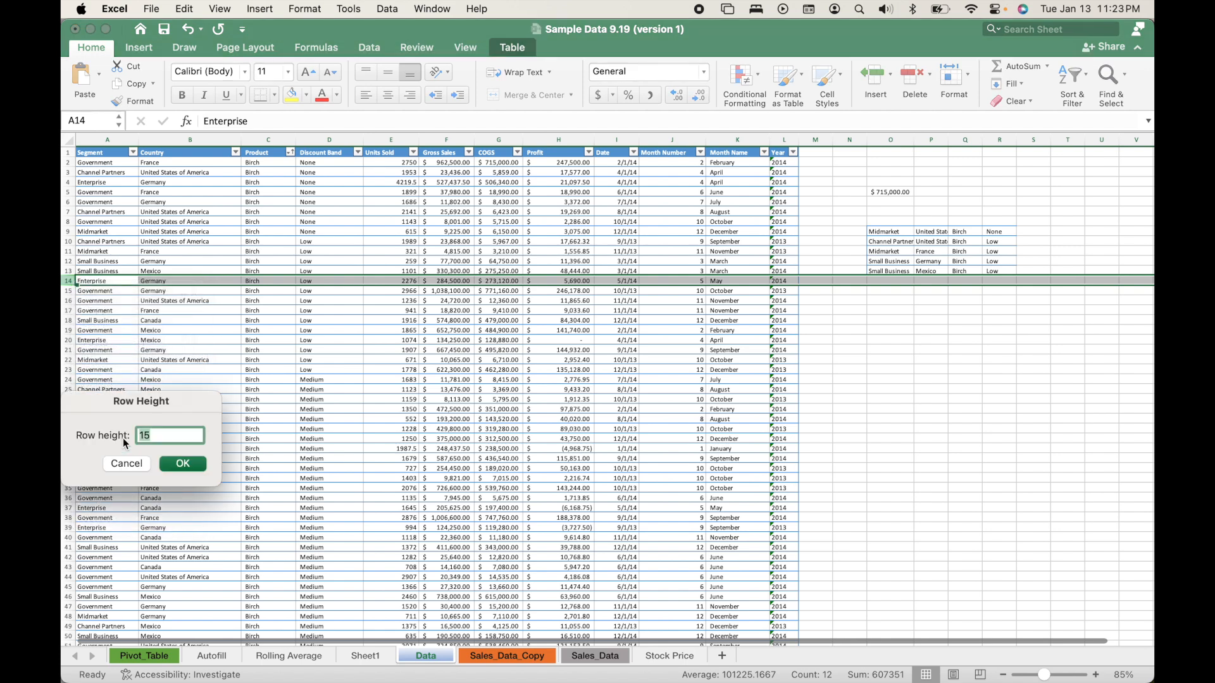